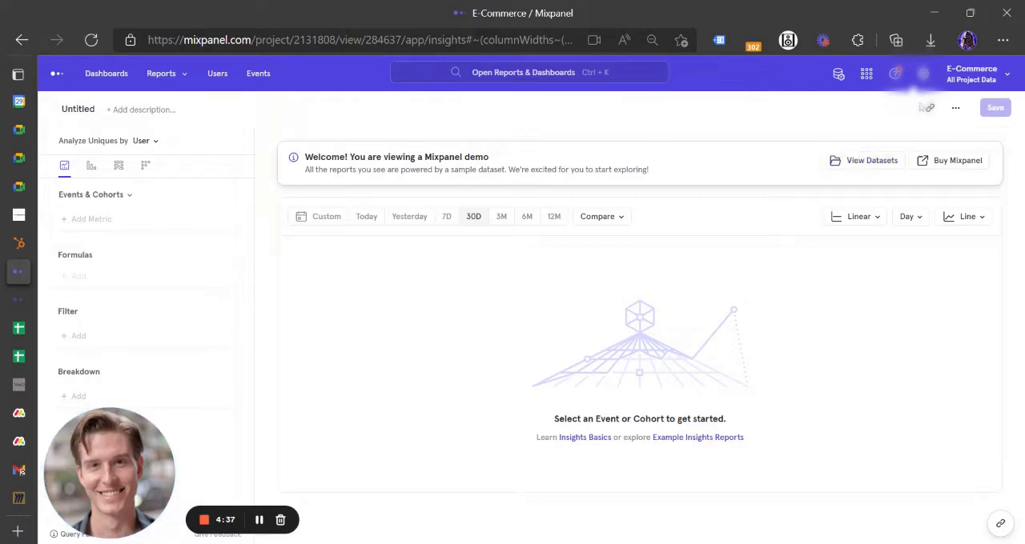
pyautogui.click(969, 79)
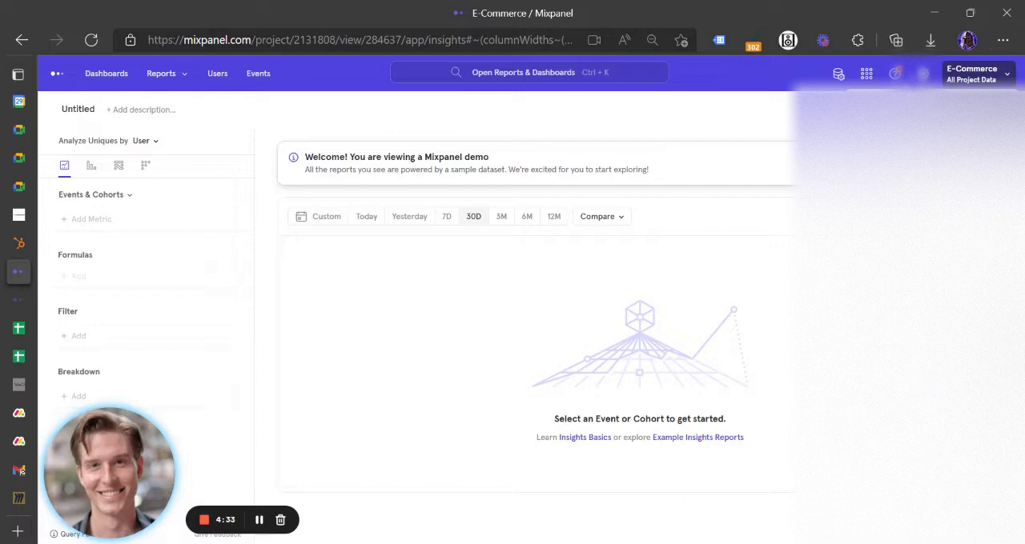
pyautogui.click(774, 122)
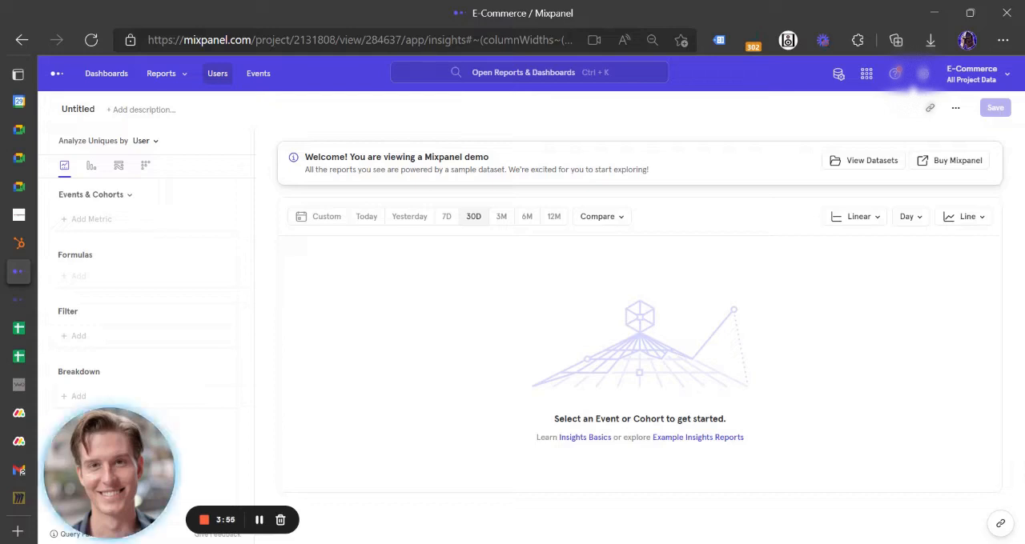
# Open the list of user profiles and filter it to users who did the Complete Purchase event
pyautogui.click(216, 76)
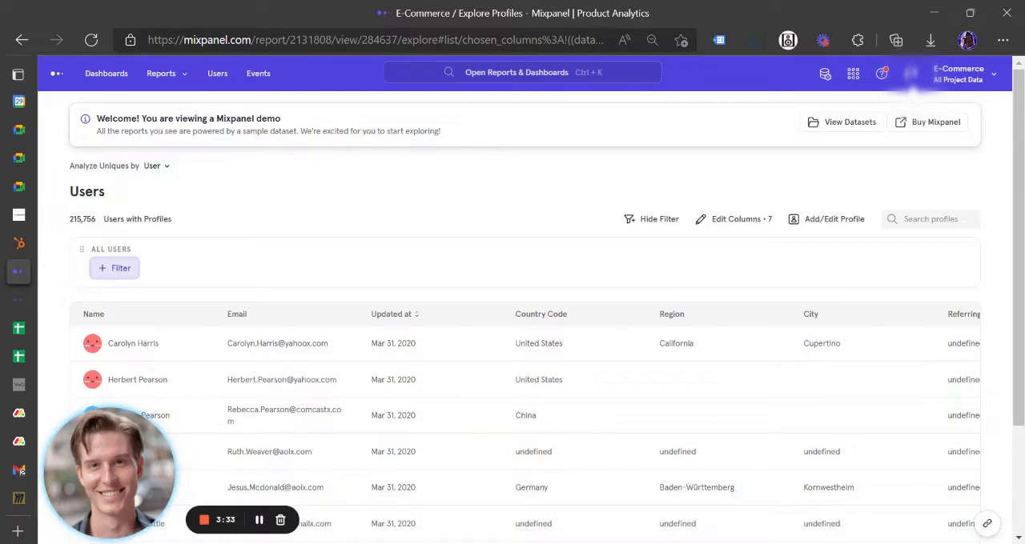
pyautogui.click(116, 272)
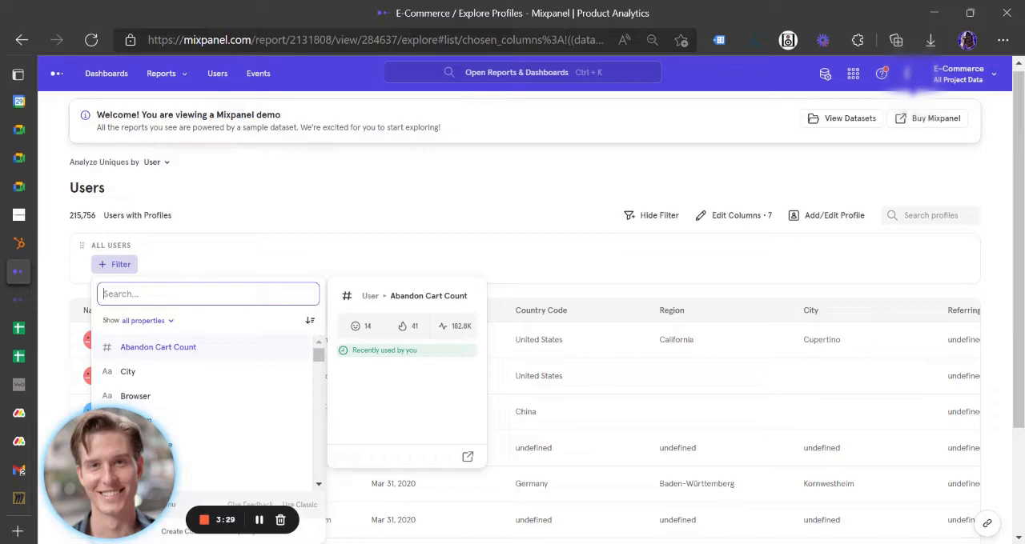
pyautogui.write('com')
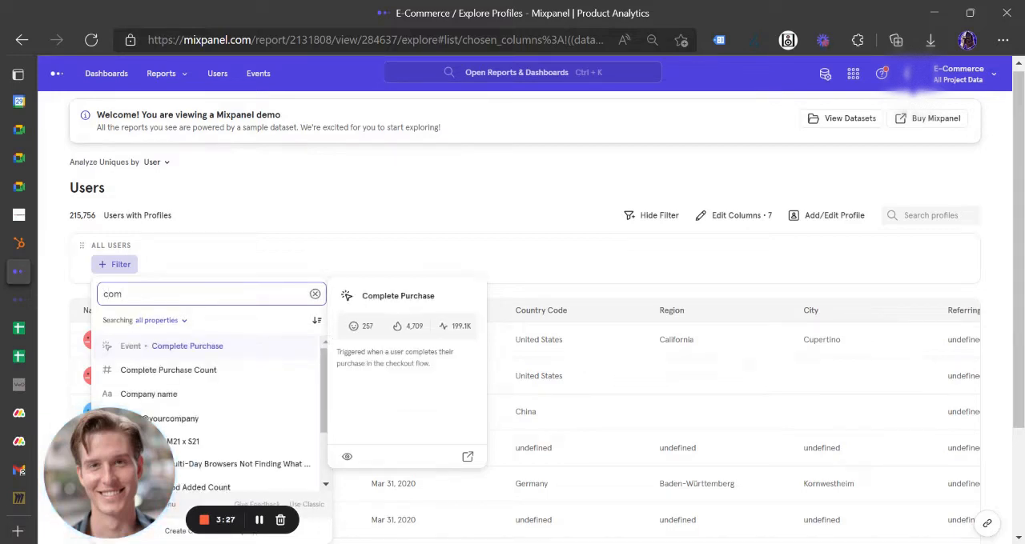
pyautogui.click(219, 348)
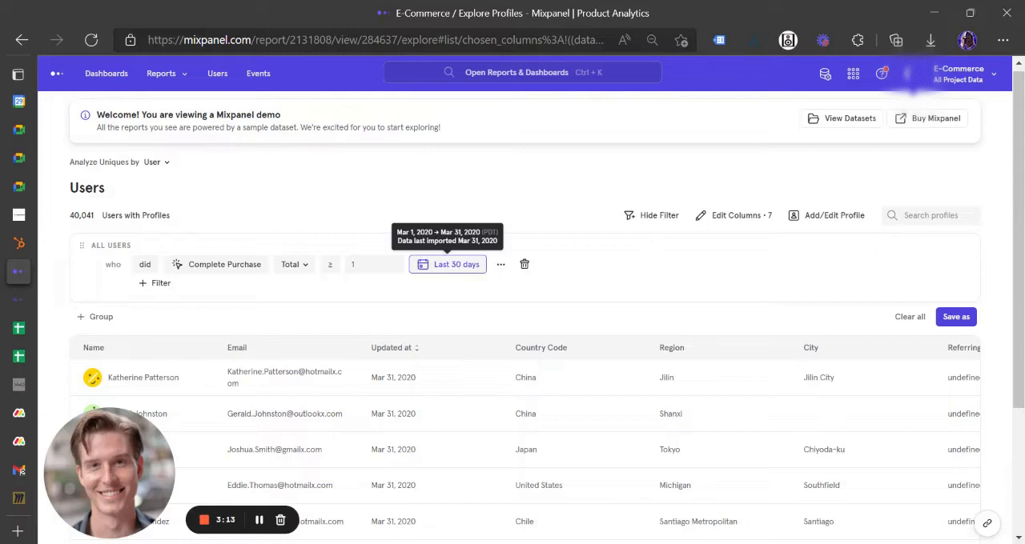
# Set the Complete Purchase condition's date range to the last 7 days
pyautogui.click(465, 267)
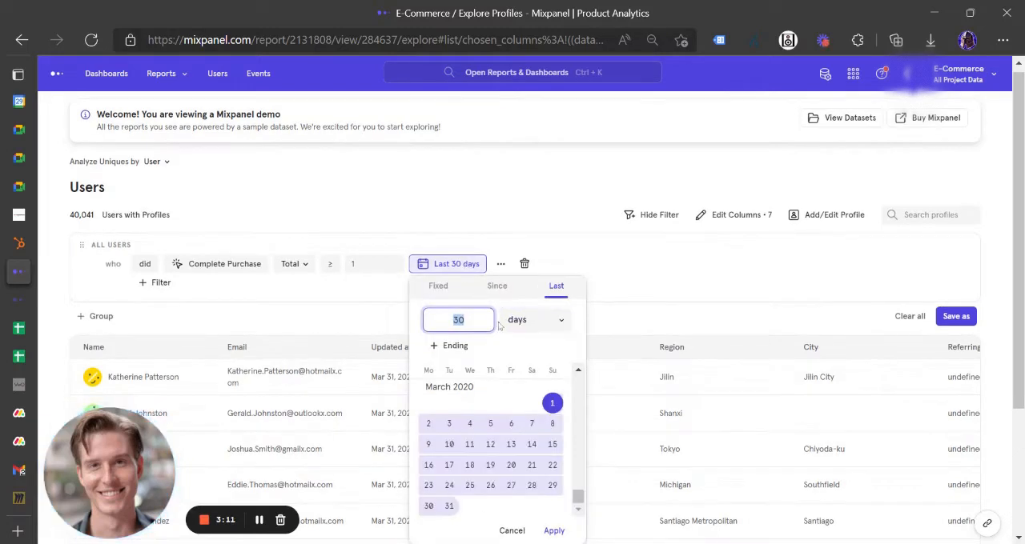
pyautogui.write('7')
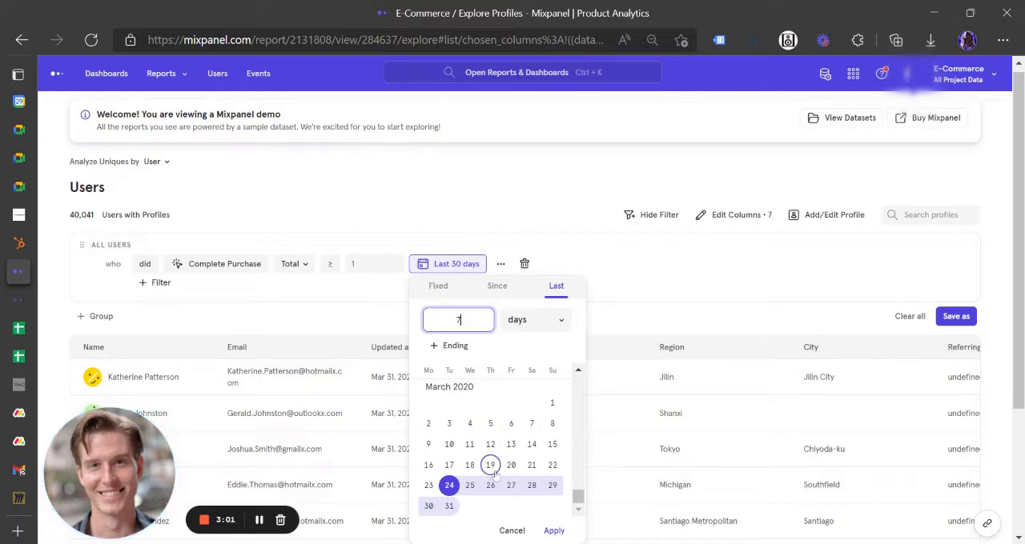
pyautogui.click(554, 531)
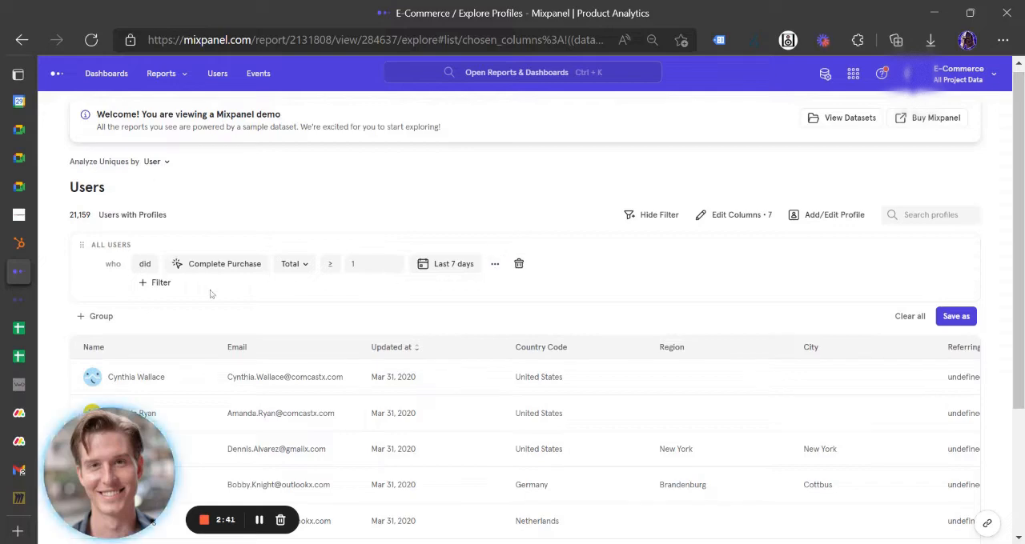
# Add a second filter condition for users who did the Complete Purchase event
pyautogui.click(159, 283)
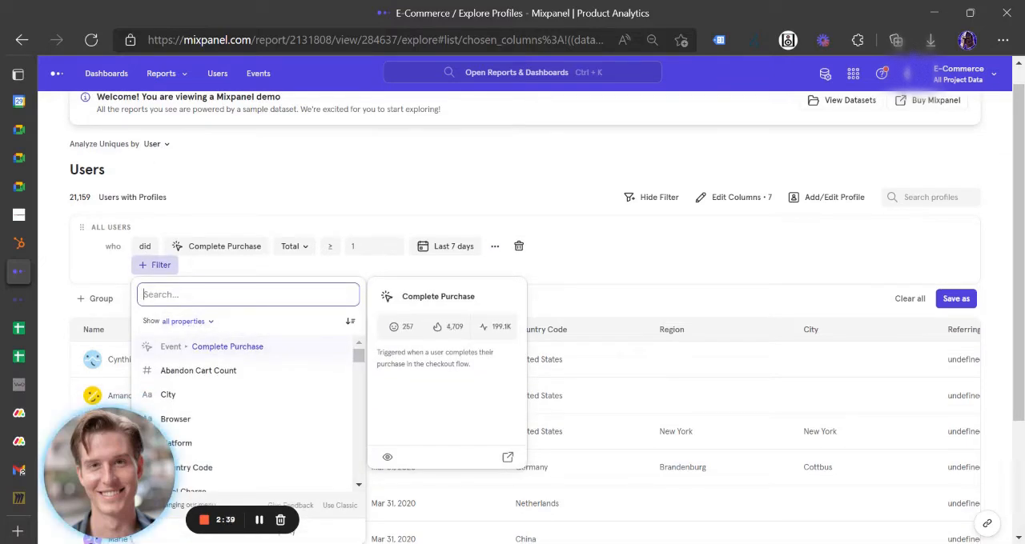
pyautogui.write('comp')
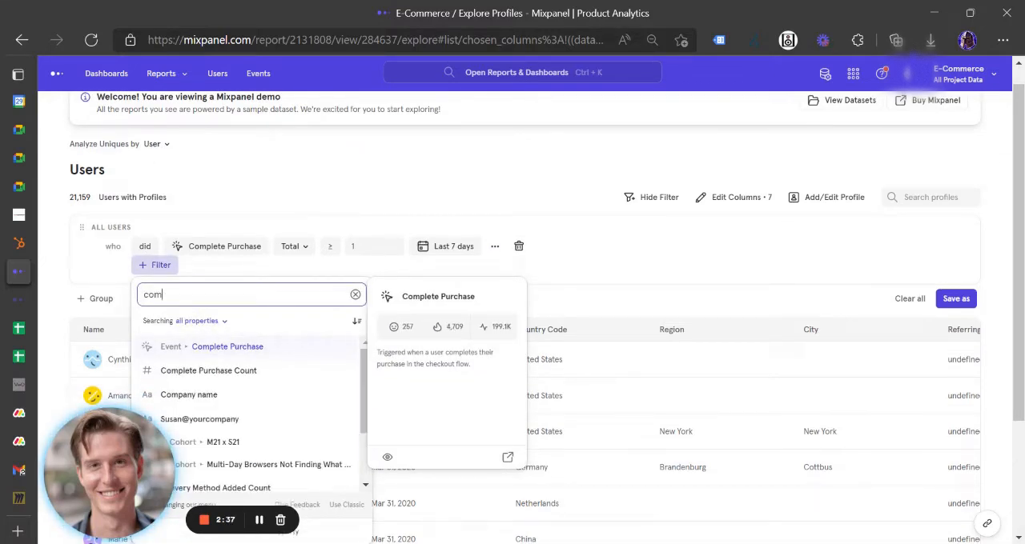
pyautogui.click(245, 346)
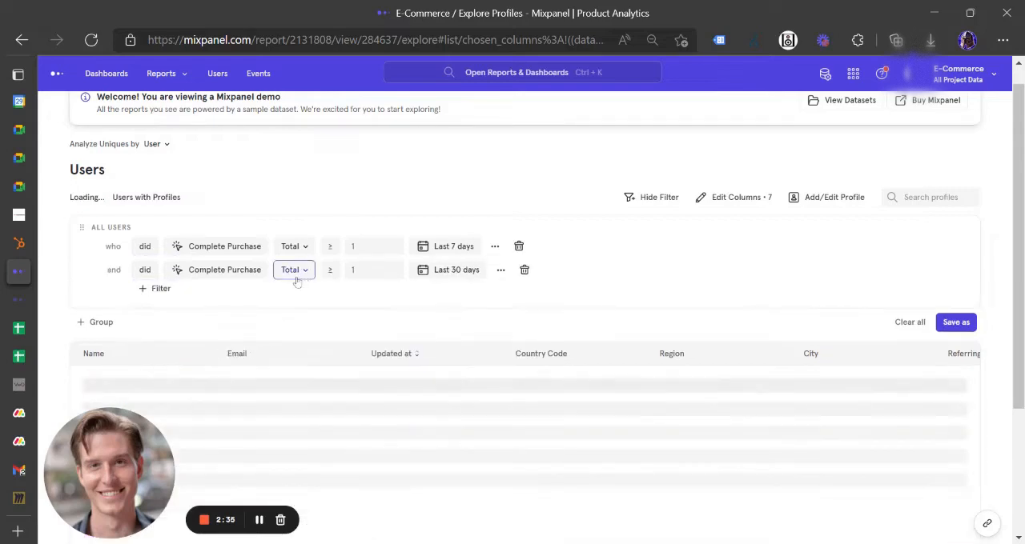
# Set the second Complete Purchase condition's date range to the last 7 days ending 8 days ago
pyautogui.click(461, 272)
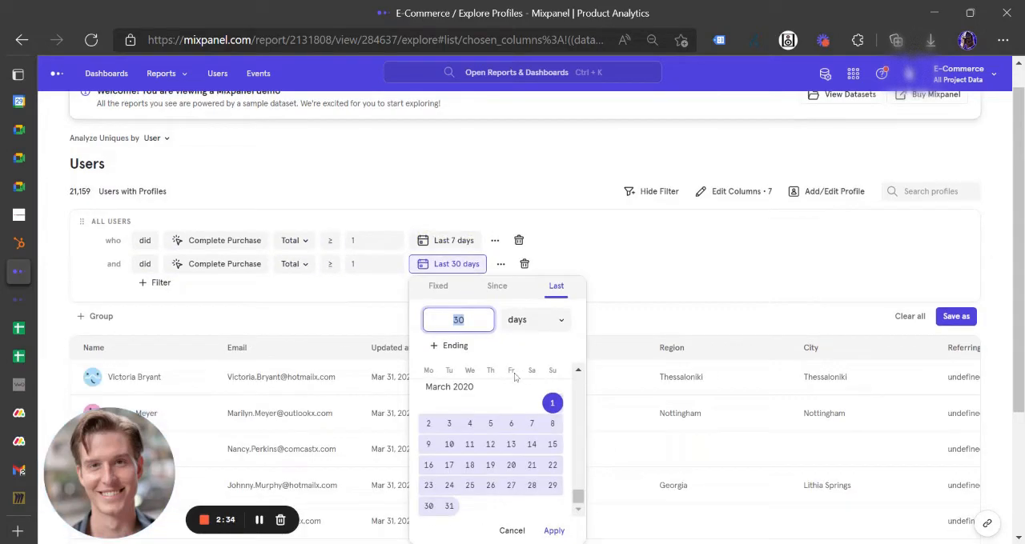
pyautogui.write('7')
pyautogui.click(453, 345)
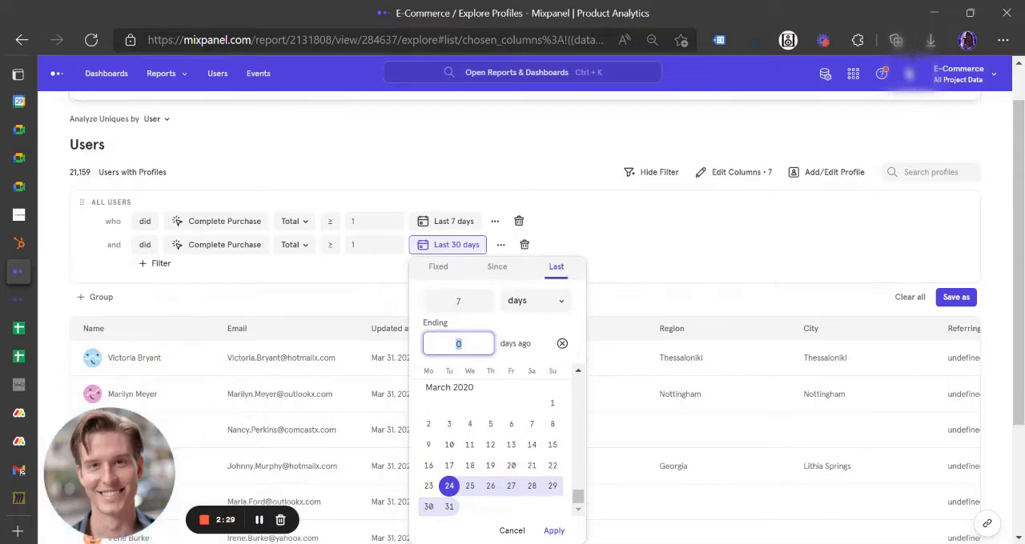
pyautogui.write('8')
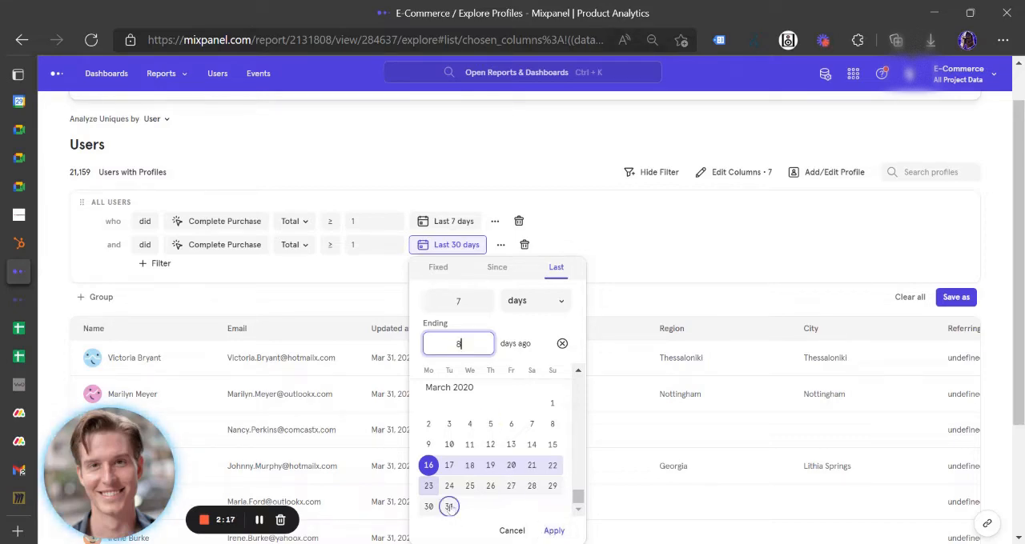
pyautogui.click(553, 531)
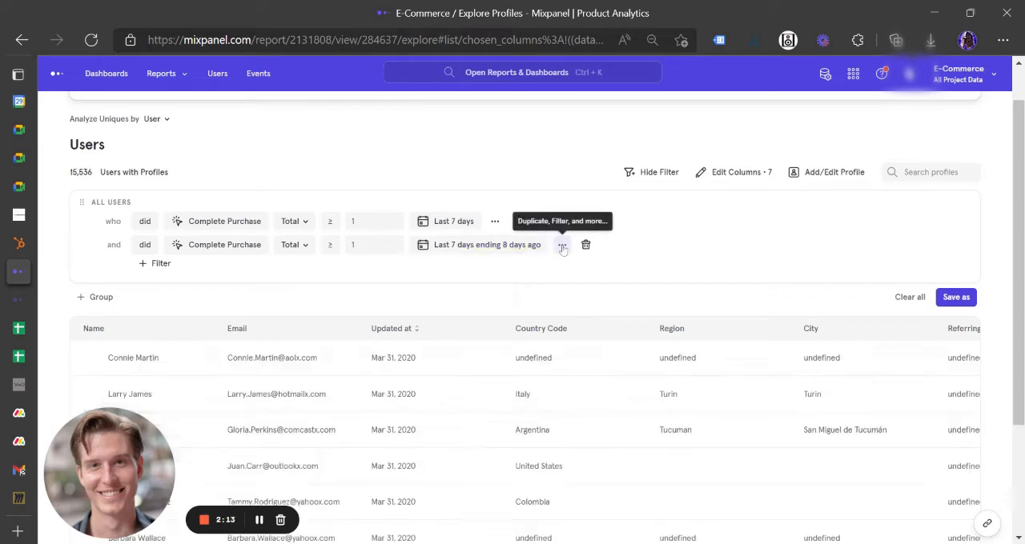
# Duplicate the Complete Purchase condition ending 8 days ago twice, making four conditions in all
pyautogui.click(562, 245)
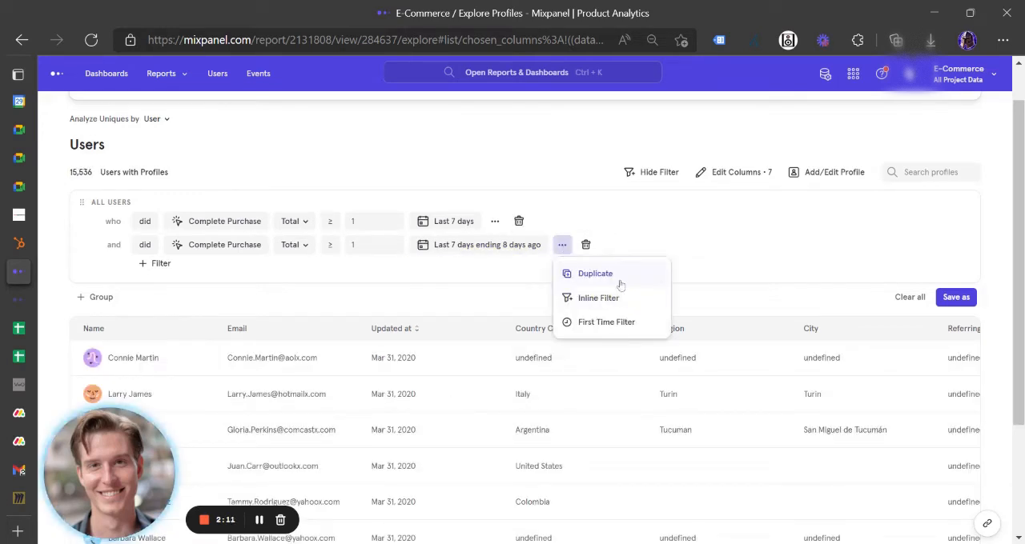
pyautogui.click(602, 284)
pyautogui.click(562, 269)
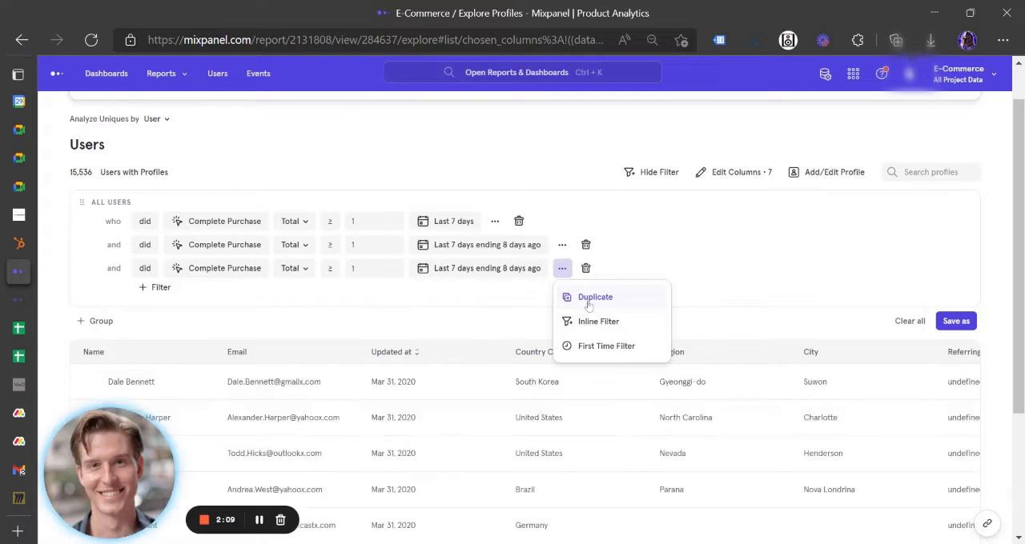
pyautogui.click(587, 297)
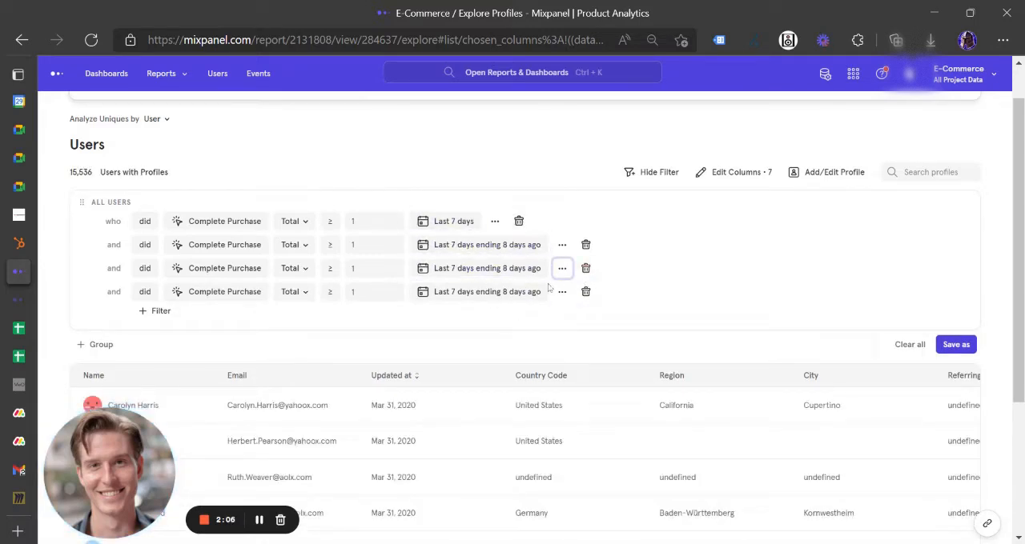
# Set the third Complete Purchase condition's date range to the last 7 days ending 16 days ago
pyautogui.click(492, 270)
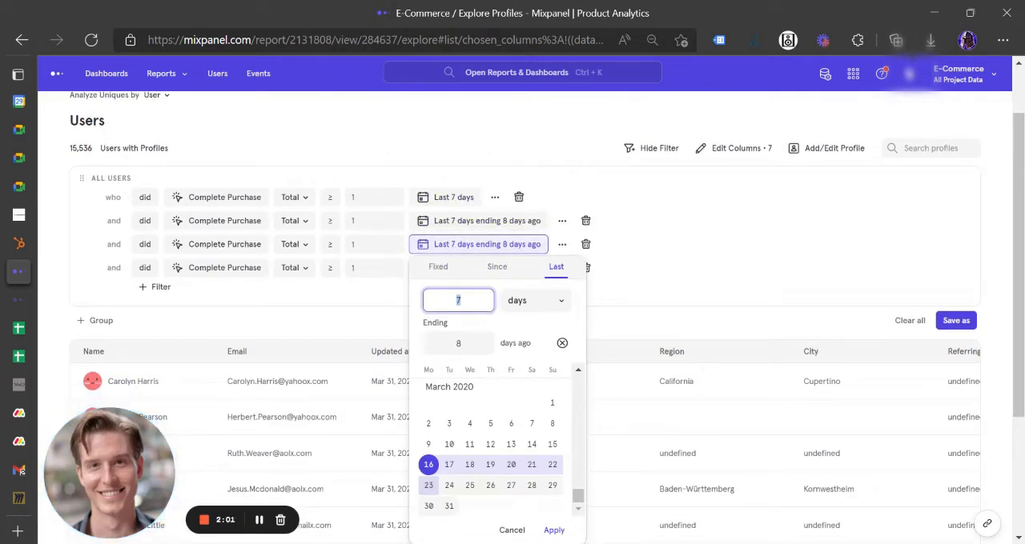
pyautogui.press('Tab')
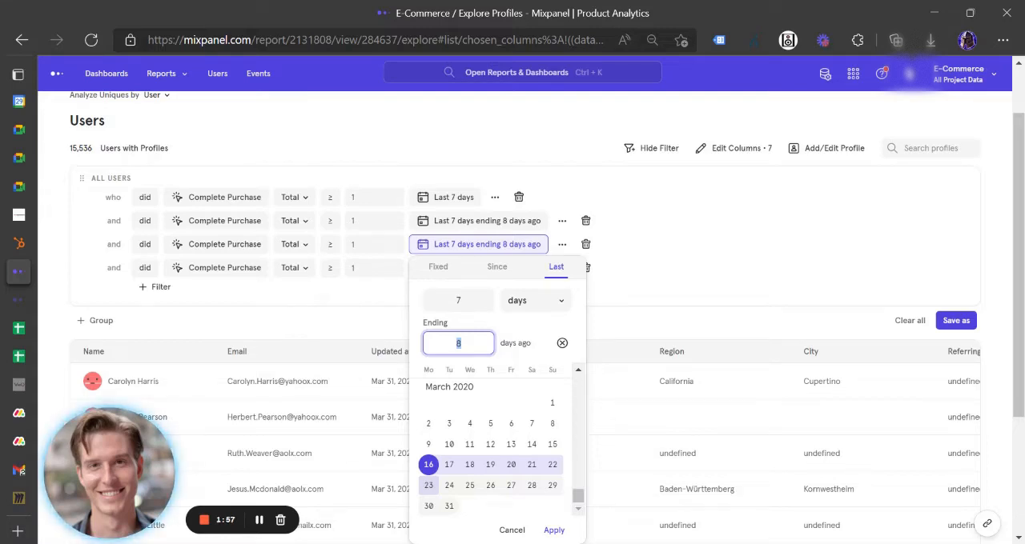
pyautogui.write('15')
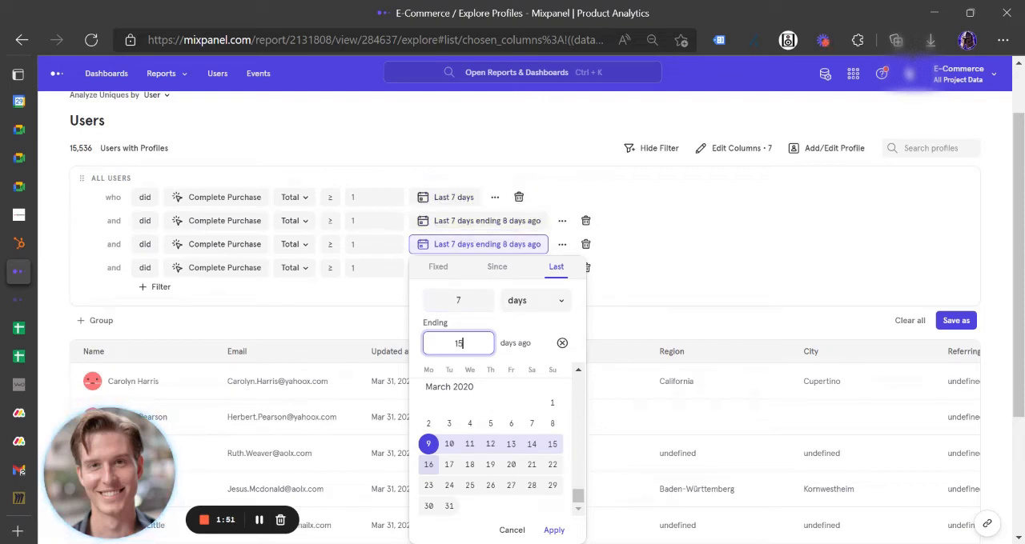
pyautogui.press('BackSpace')
pyautogui.write('6')
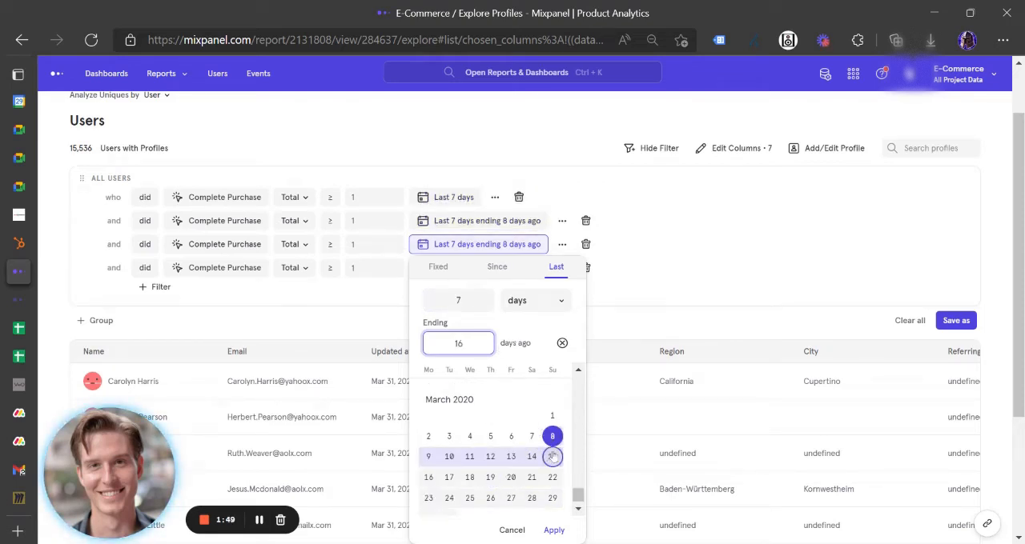
pyautogui.click(554, 530)
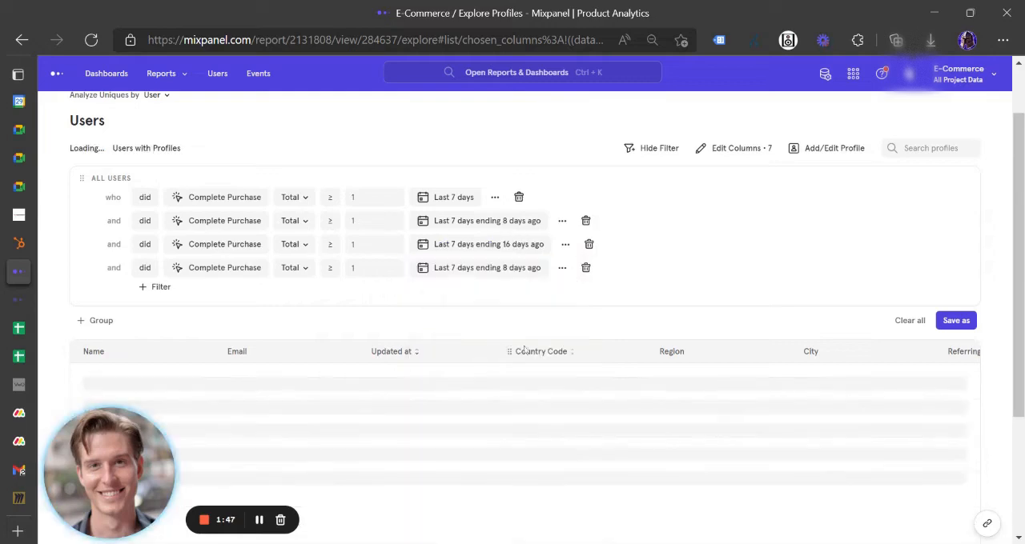
# Set the fourth Complete Purchase condition's date range to the last 7 days ending 24 days ago
pyautogui.click(504, 268)
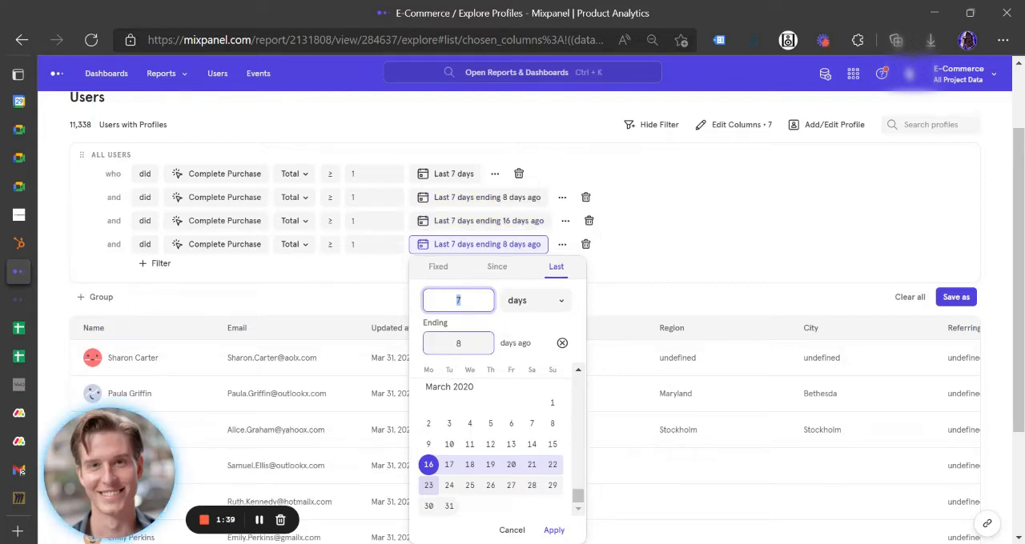
pyautogui.click(458, 344)
pyautogui.write('24')
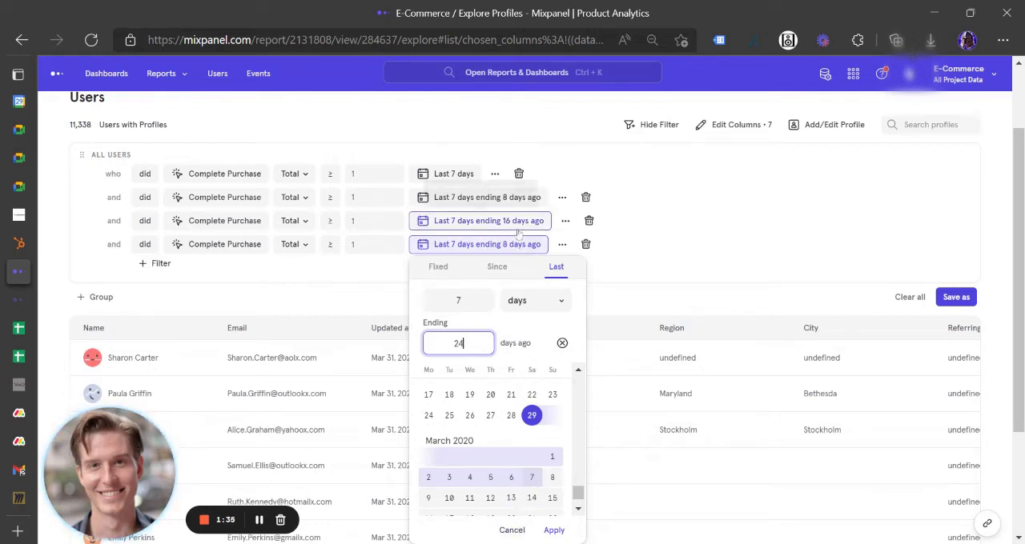
pyautogui.click(554, 531)
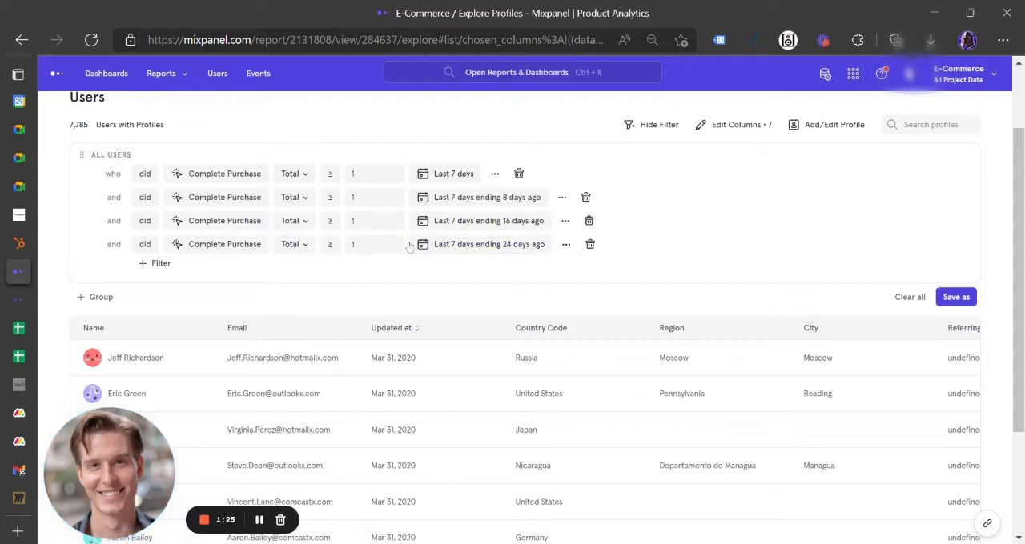
# Add a First Time Filter to the fourth Complete Purchase condition, the one ending 24 days ago
pyautogui.moveTo(418, 254)
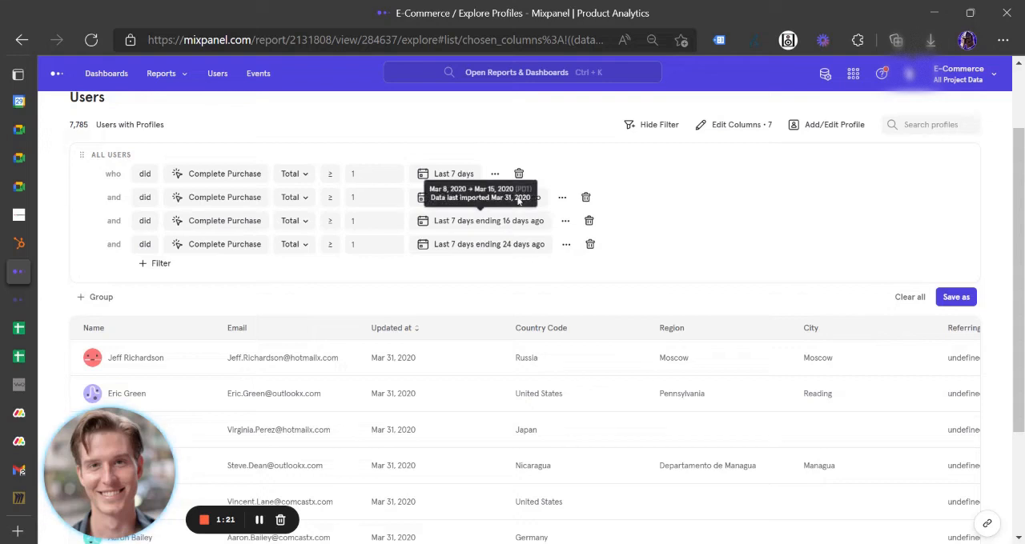
pyautogui.moveTo(461, 171)
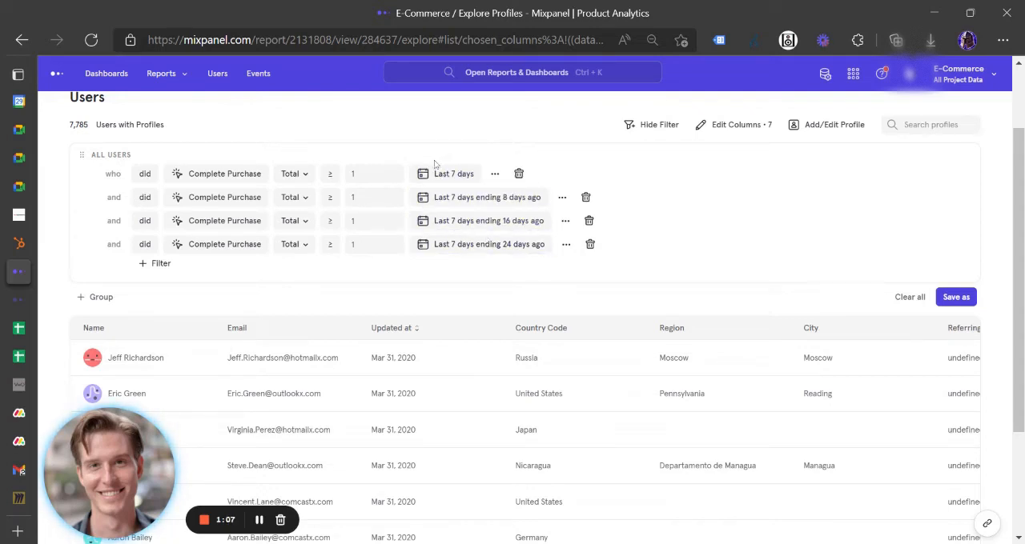
pyautogui.click(566, 245)
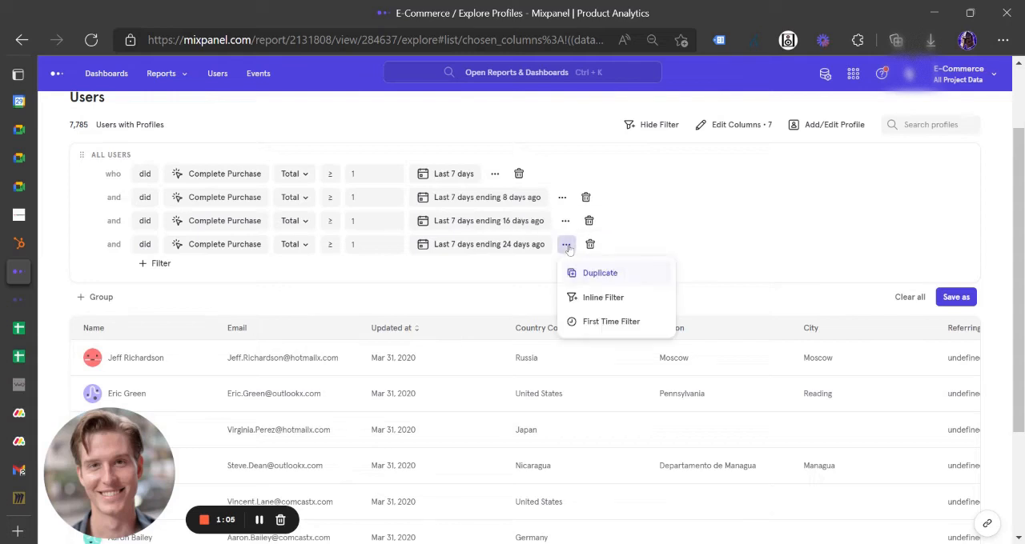
pyautogui.click(613, 322)
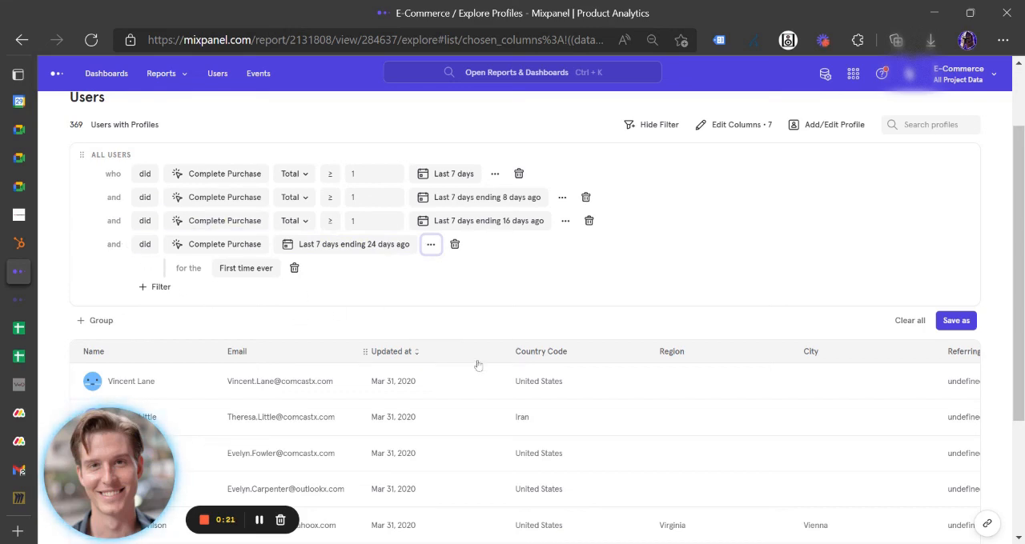
# Save the filtered users as a new cohort named "% new users order 4 weeks in a row"
pyautogui.click(960, 323)
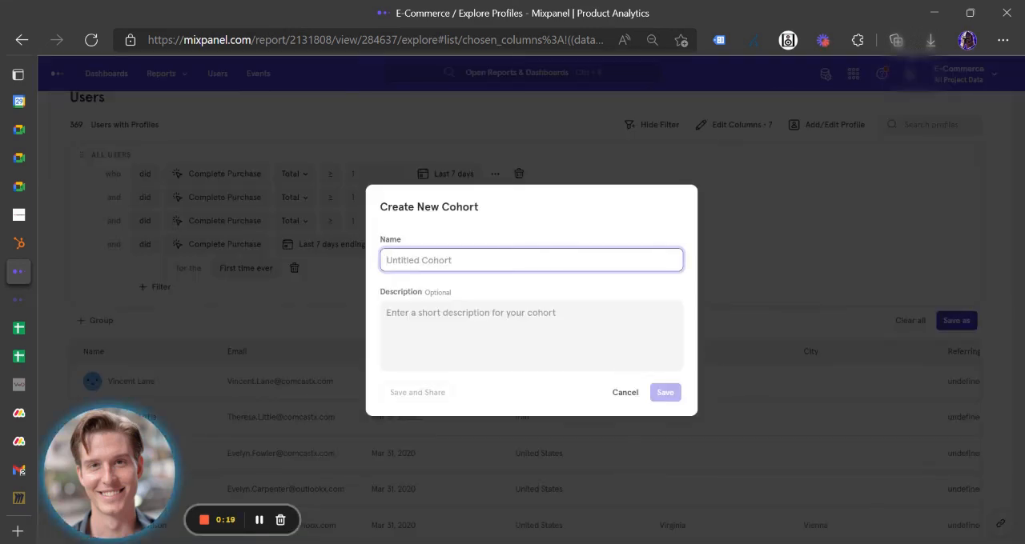
pyautogui.write('% new us')
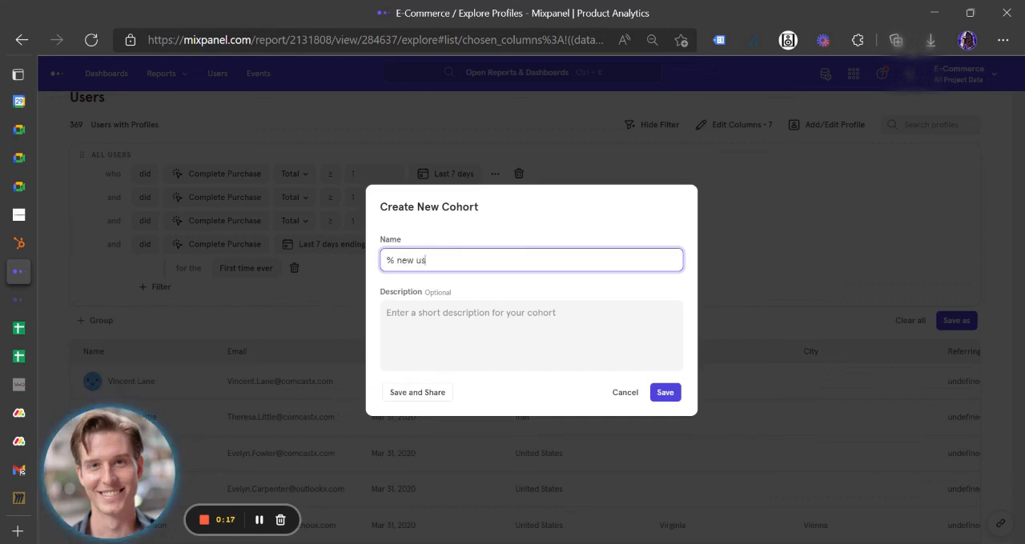
pyautogui.write('er s')
pyautogui.press('BackSpace')
pyautogui.press('BackSpace')
pyautogui.write('s ')
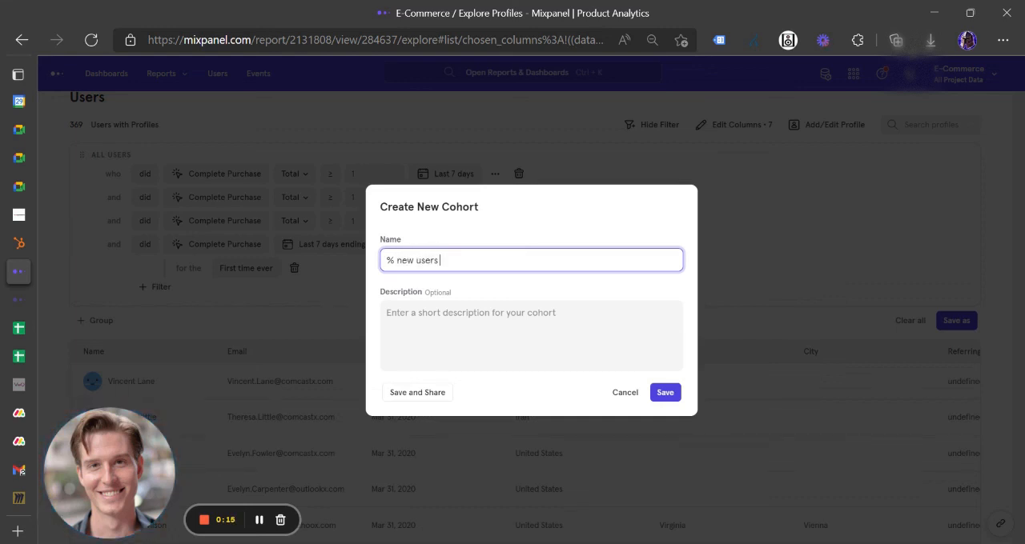
pyautogui.write('order 4 week ')
pyautogui.write(' in a row')
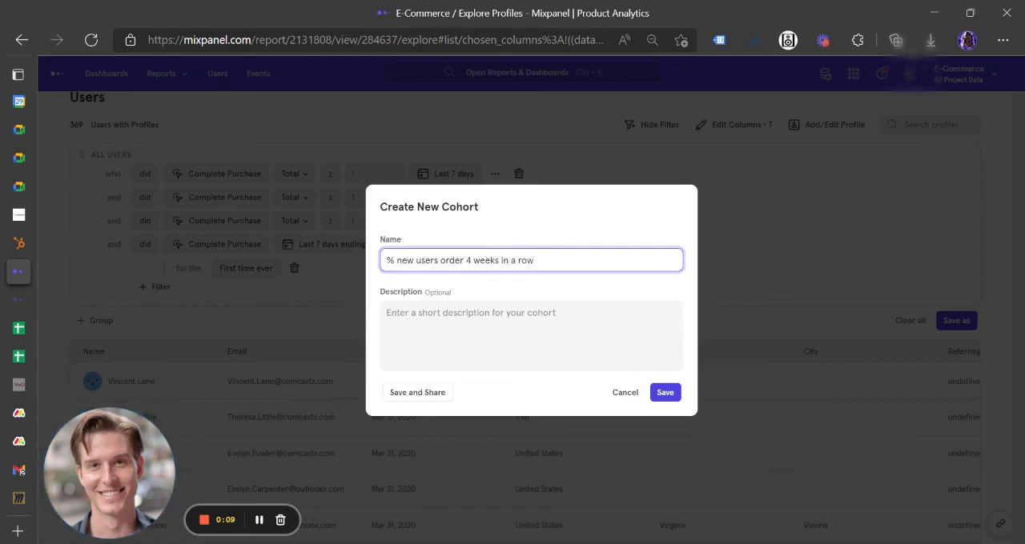
pyautogui.click(664, 393)
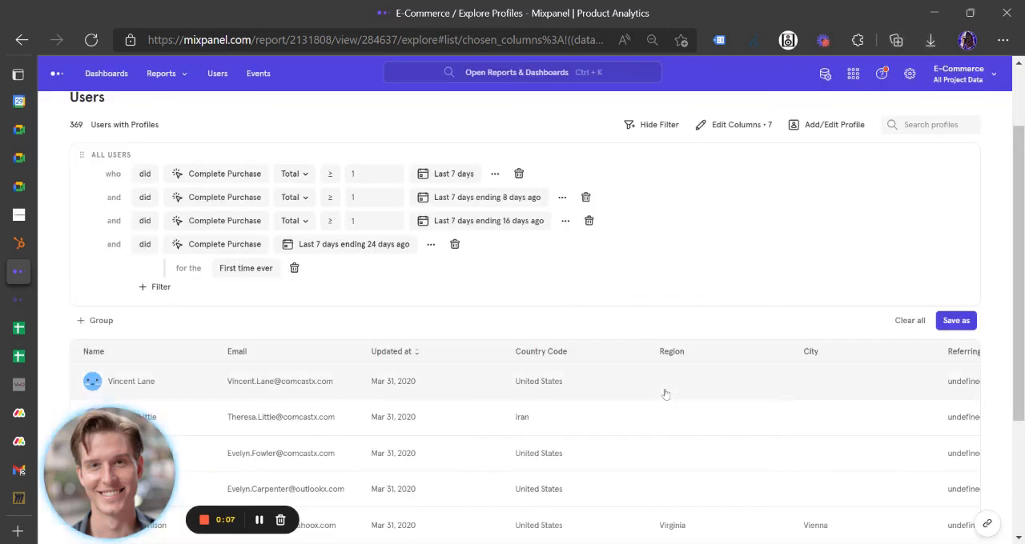